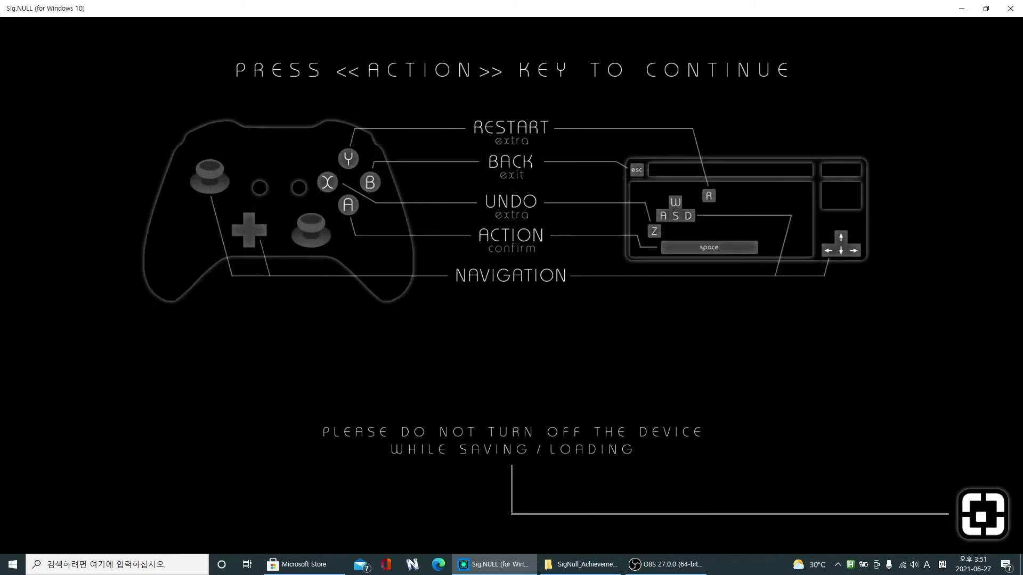
# Step: Continue past the Sig.NULL controls screen and switch to the achievement scripts folder
pyautogui.press('space')
pyautogui.press('space')
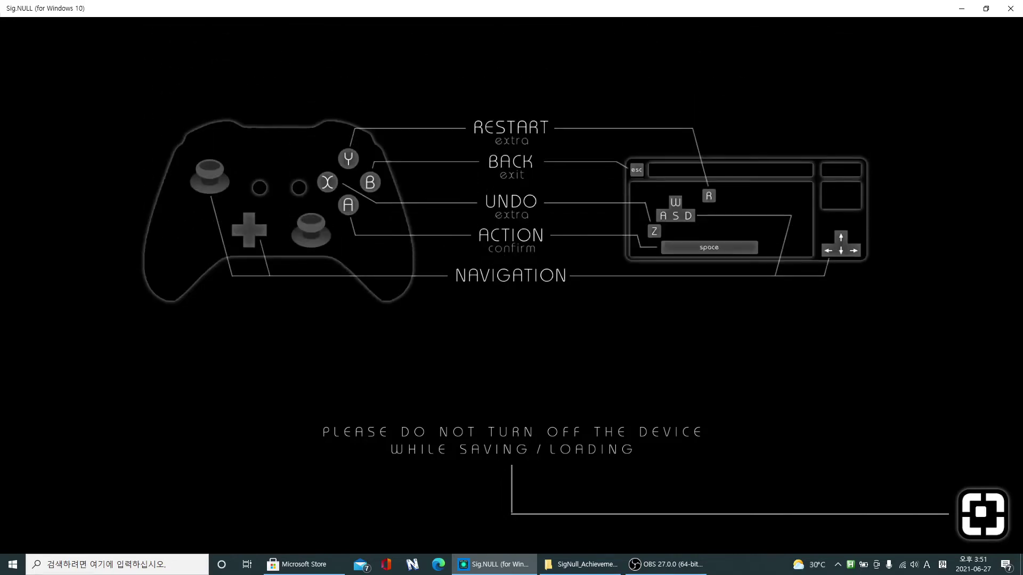
pyautogui.hotkey('alt', 'Tab')
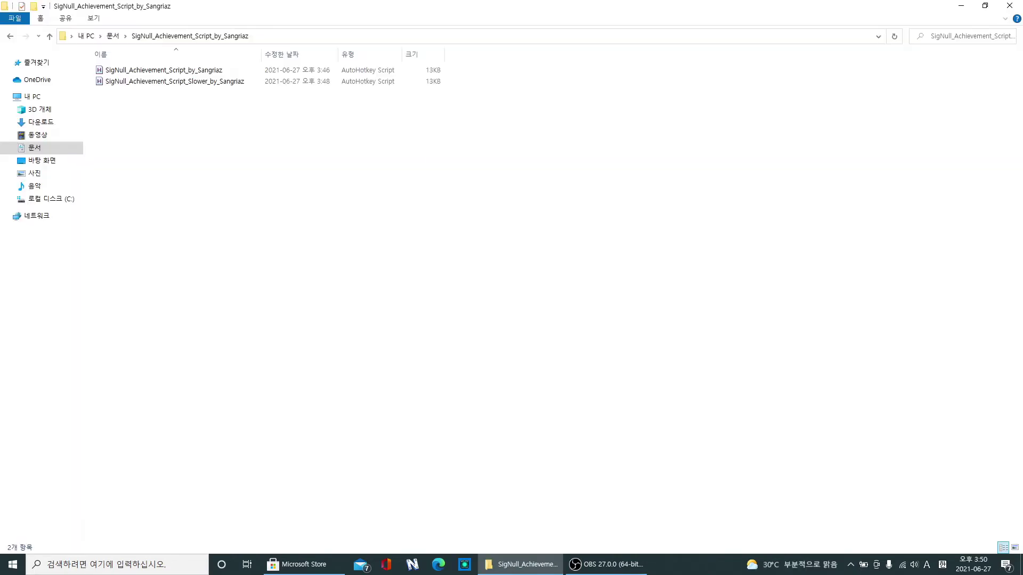
# Step: Select the regular SigNull_Achievement_Script file, then return to the Sig.NULL game
pyautogui.click(164, 70)
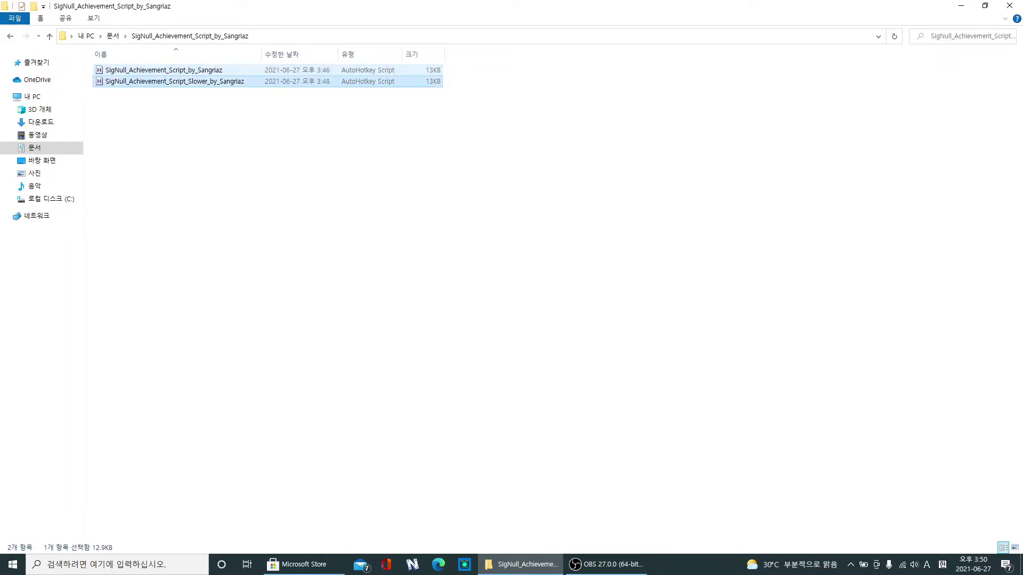
pyautogui.click(559, 319)
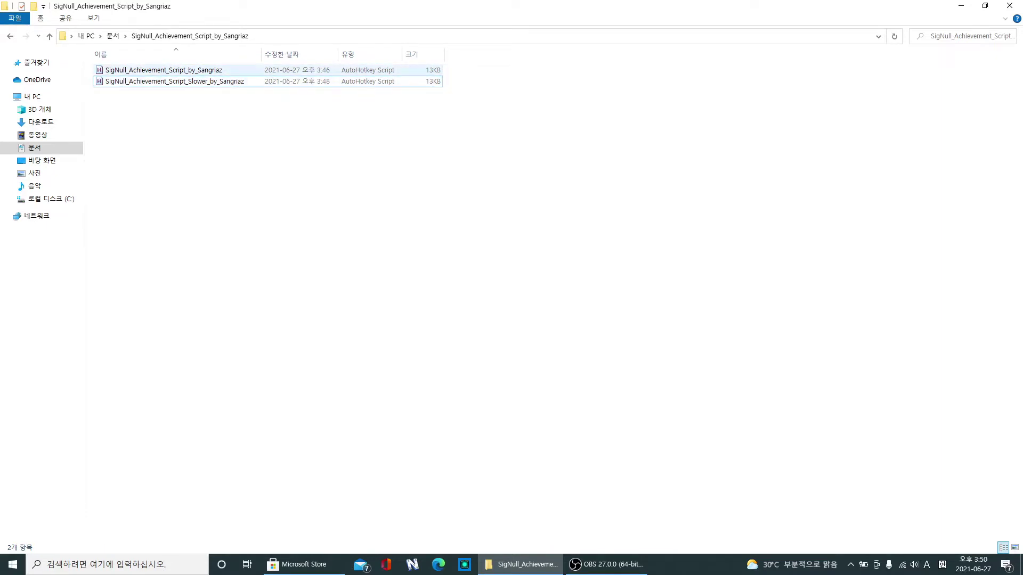
pyautogui.click(165, 70)
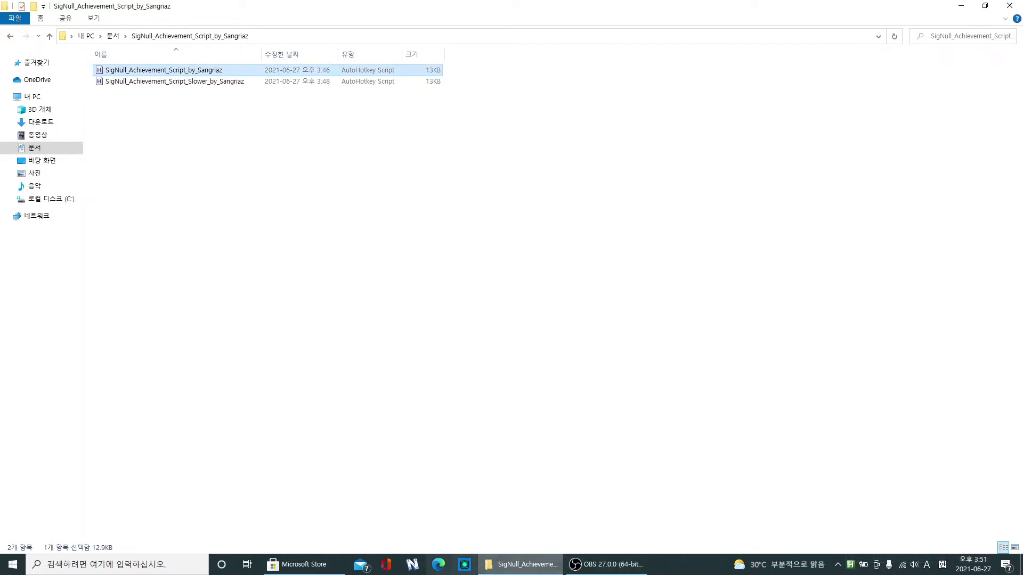
pyautogui.click(464, 564)
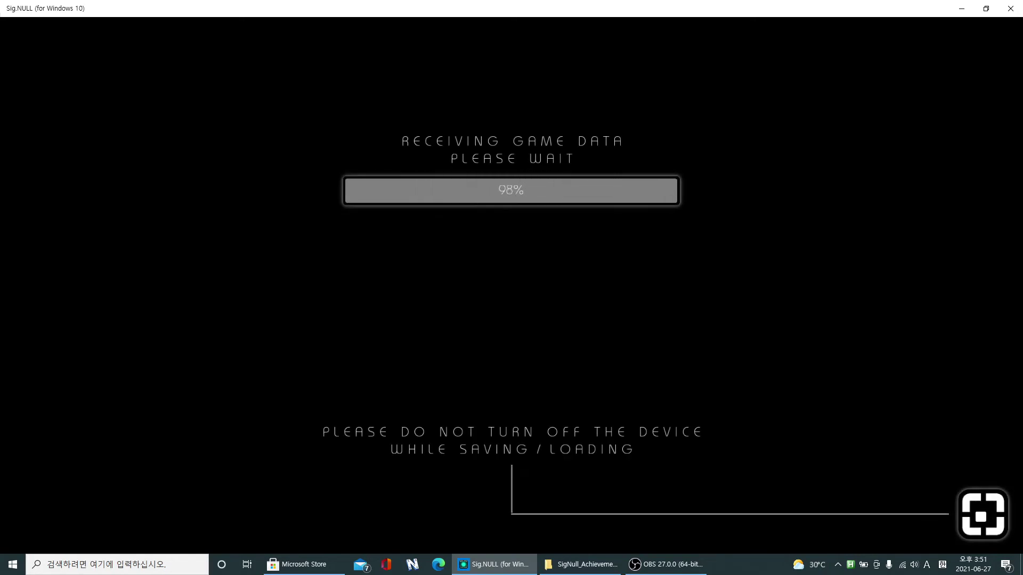
# Step: Continue past the controls screen and reset all Sig.NULL game progress
pyautogui.press('space')
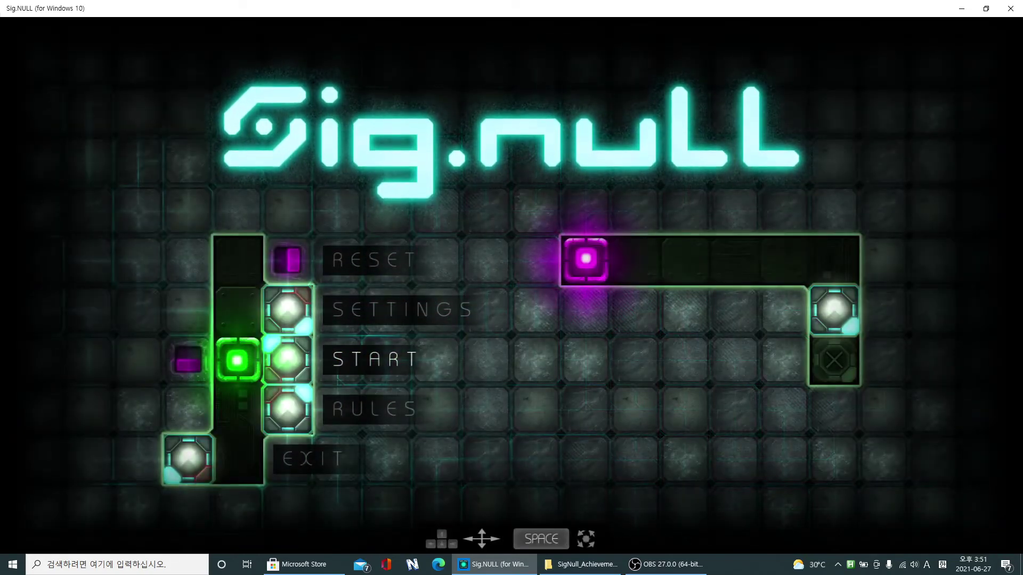
pyautogui.press('Up')
pyautogui.press('Up')
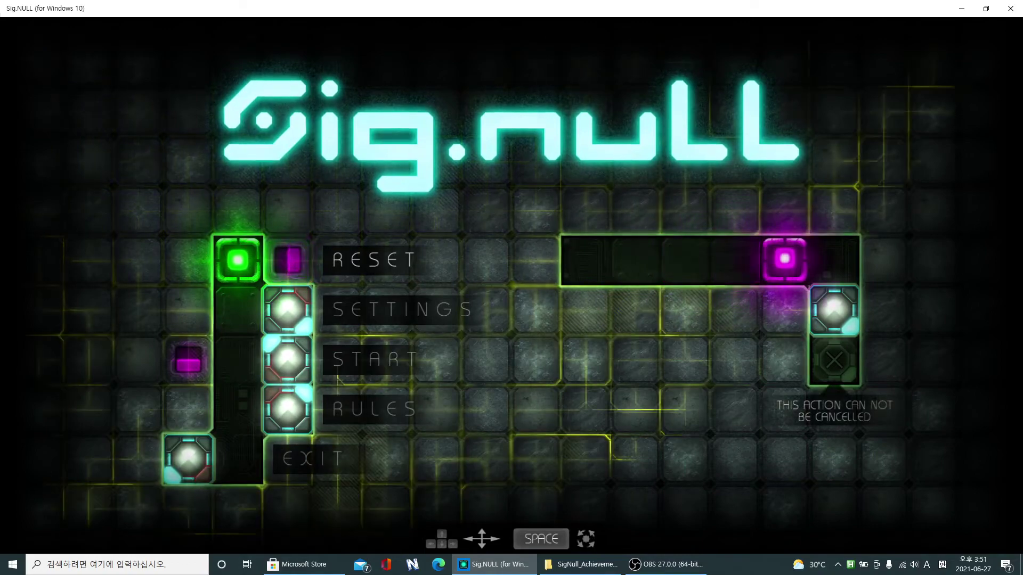
pyautogui.press('Down')
pyautogui.press('Down')
pyautogui.press('space')
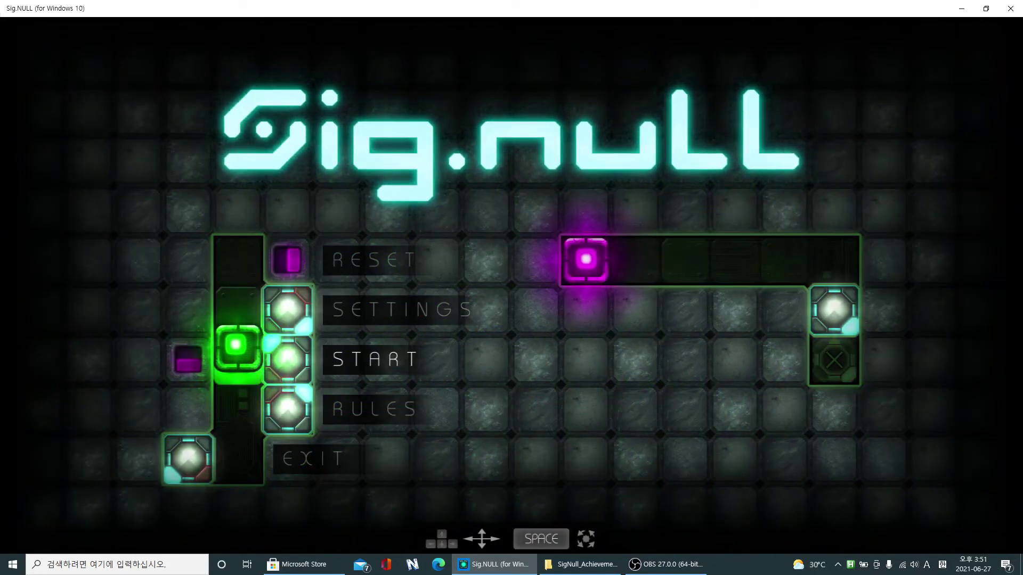
# Step: Set the display mode to WINDOW in Settings and go back to the main menu
pyautogui.press('Up')
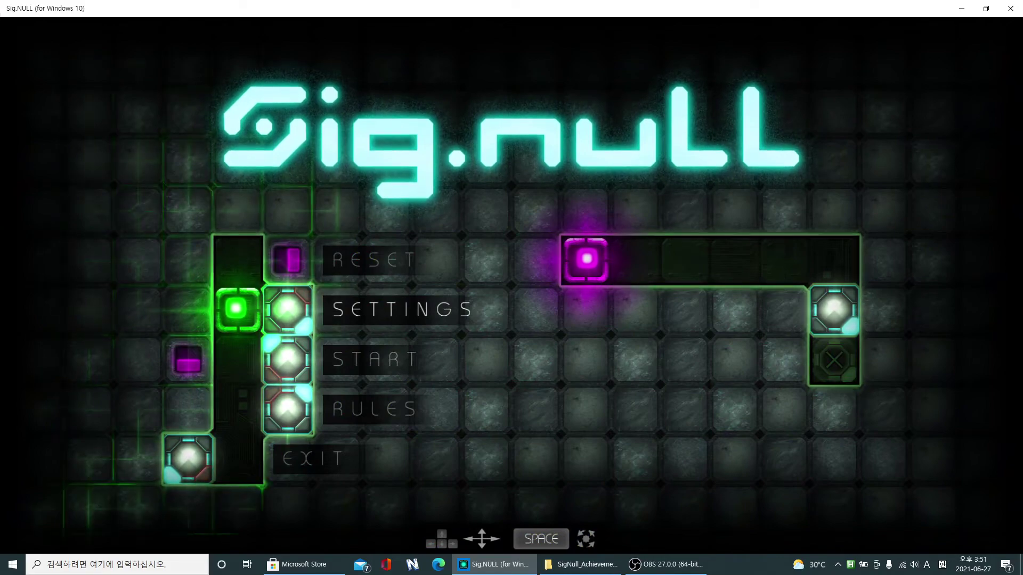
pyautogui.press('space')
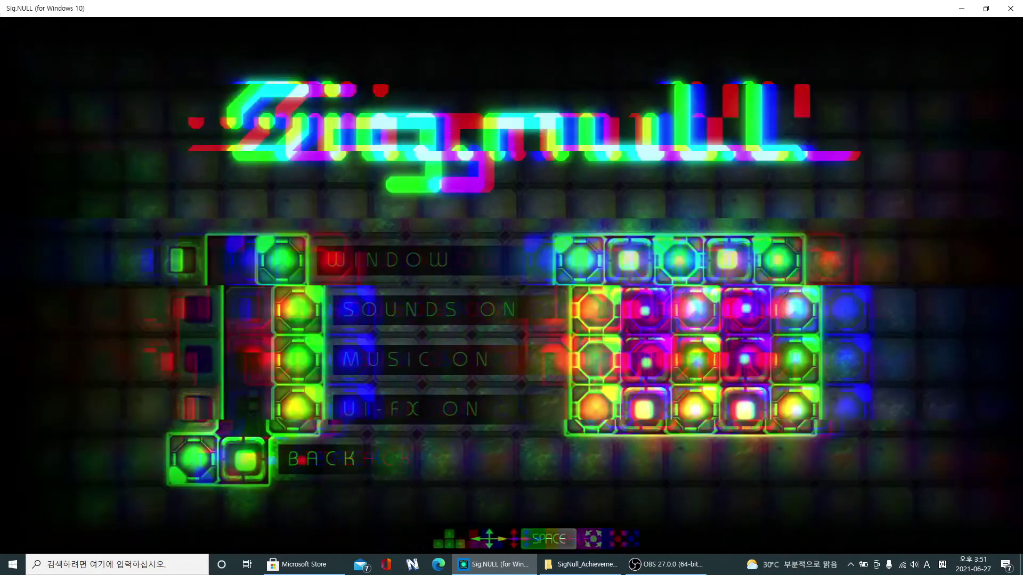
pyautogui.press('Up')
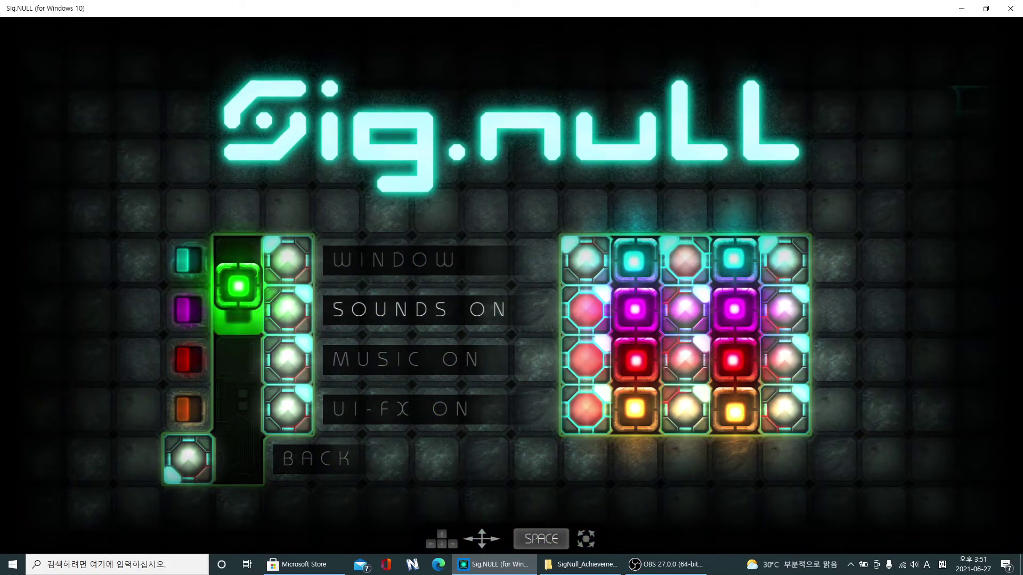
pyautogui.press('space')
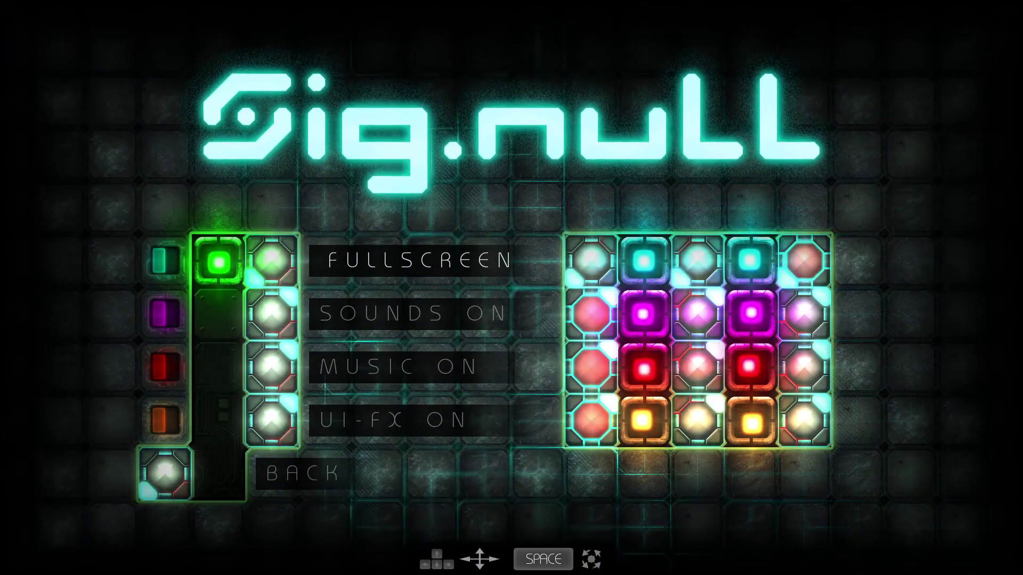
pyautogui.press('space')
pyautogui.press('Down')
pyautogui.press('Down')
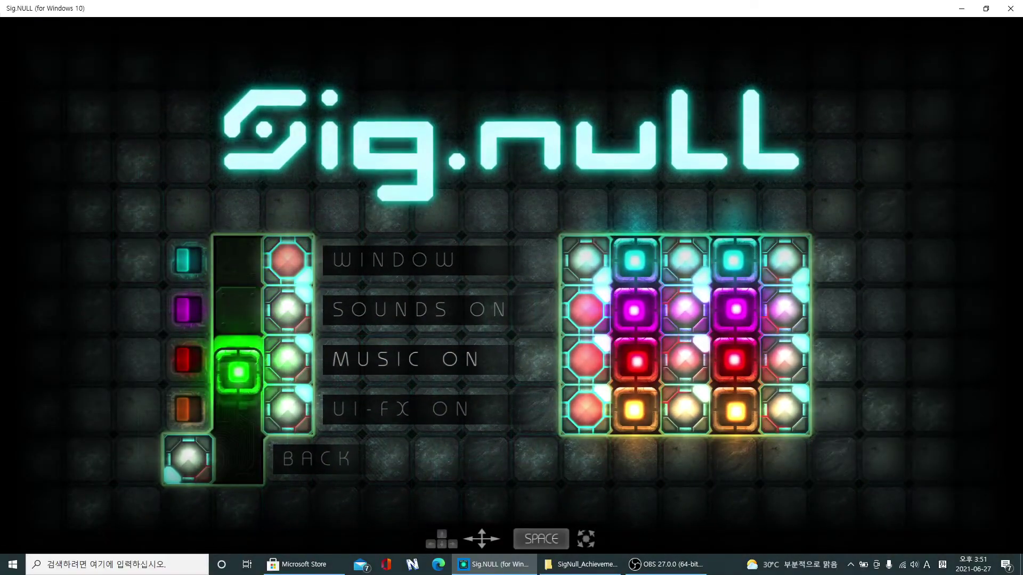
pyautogui.press('Down')
pyautogui.press('Down')
pyautogui.press('space')
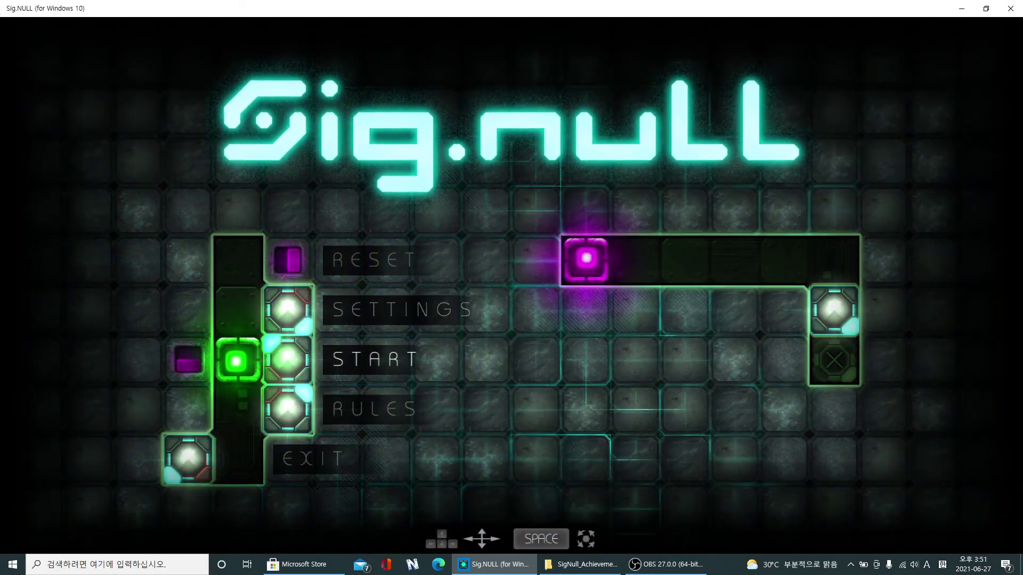
# Step: View the Rules screen with its drone demo, then launch the final level
pyautogui.press('Down')
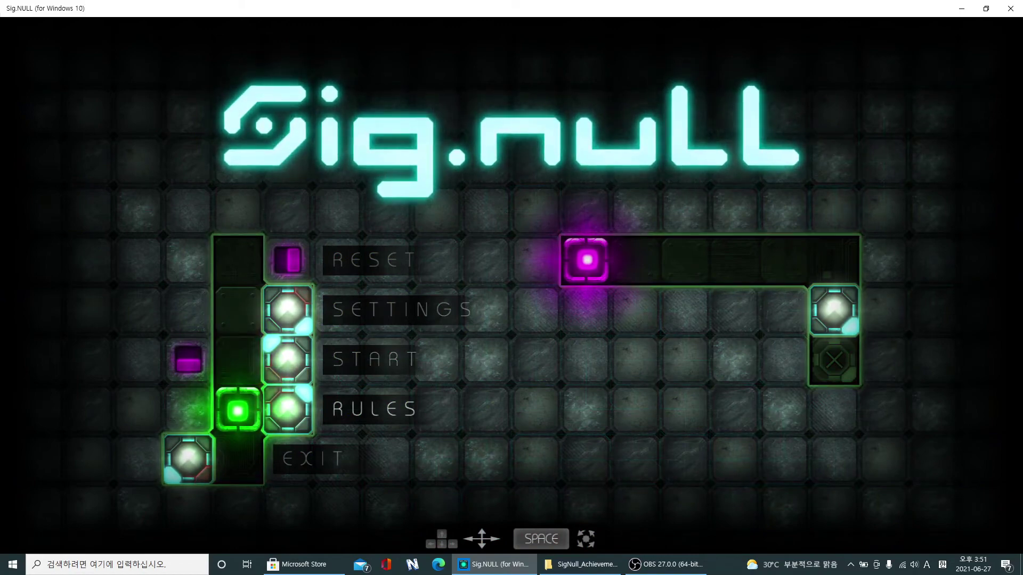
pyautogui.press('space')
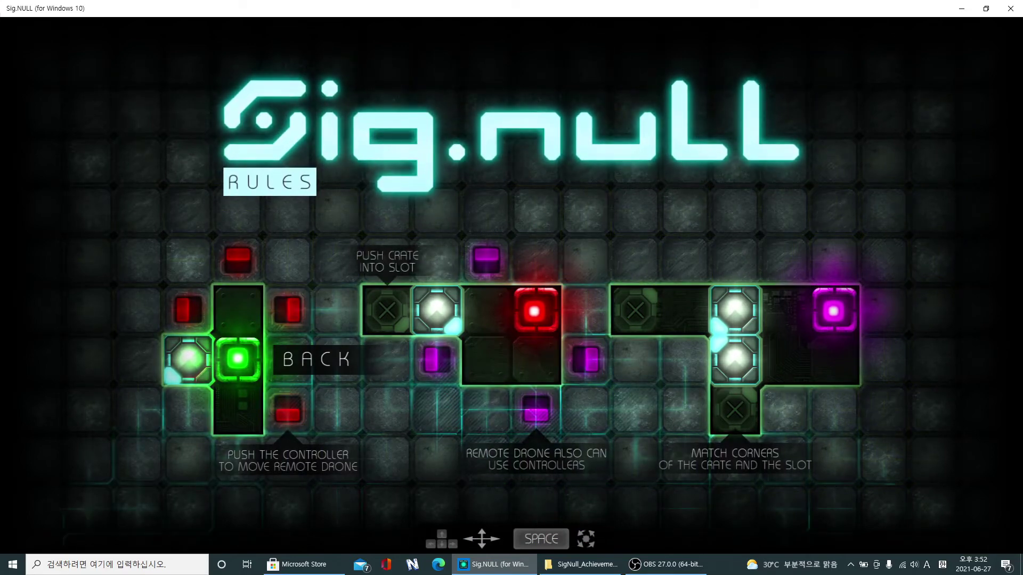
pyautogui.press('Up')
pyautogui.press('Left')
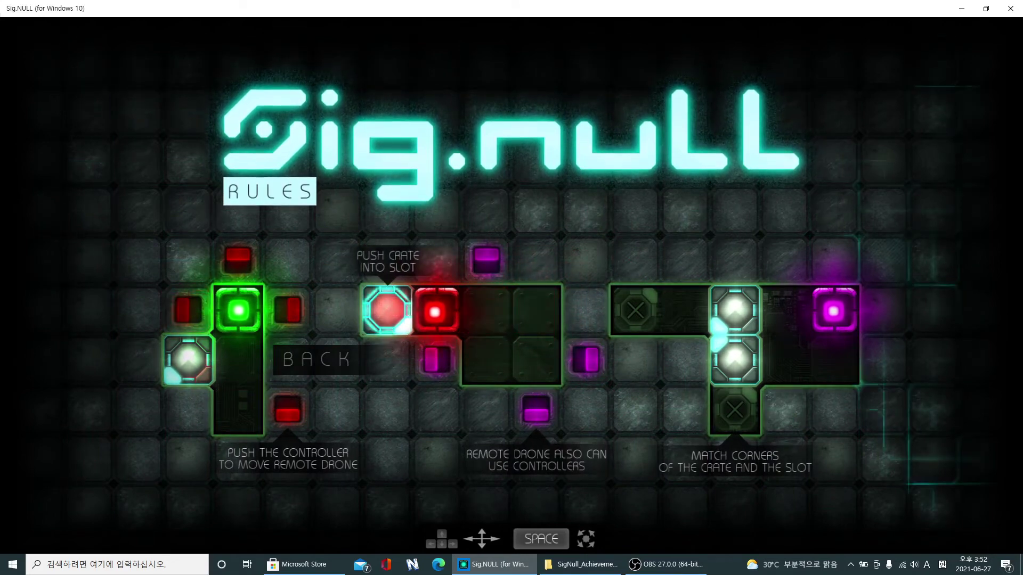
pyautogui.press('Right')
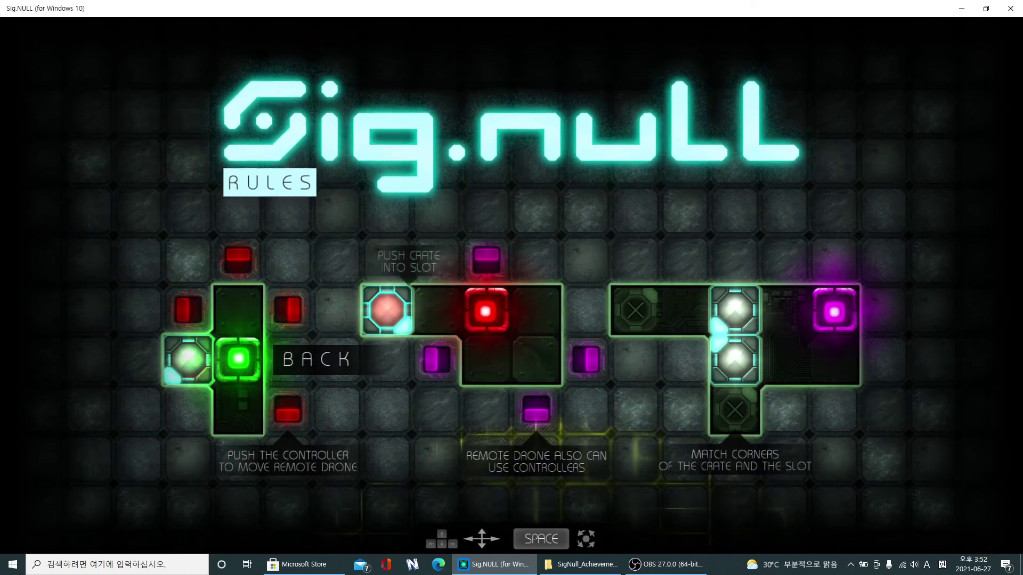
pyautogui.press('Down')
pyautogui.press('Down')
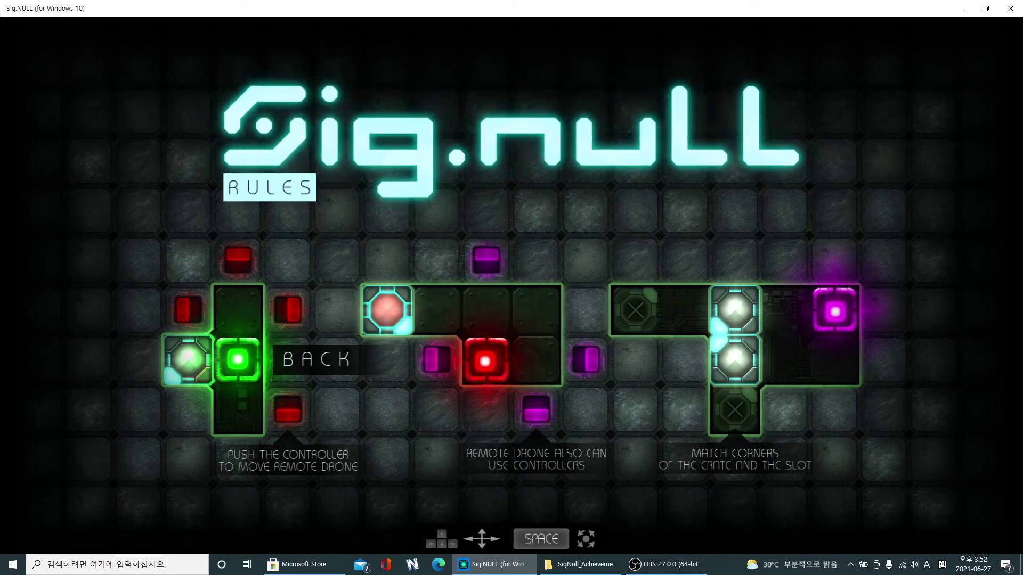
pyautogui.press('Up')
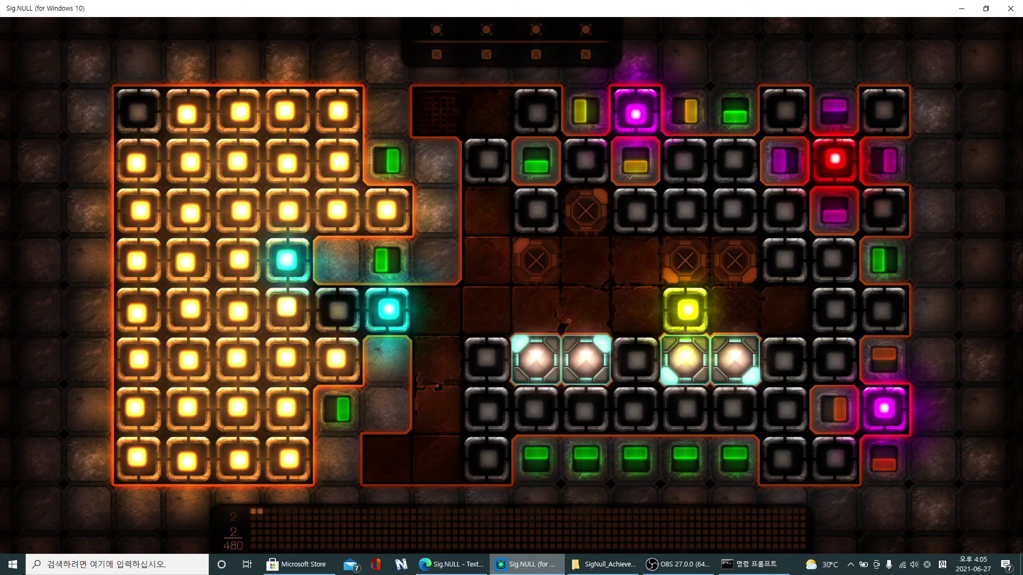
# Step: Move the yellow piece left and down into the bottom-left tile row
pyautogui.press('Left')
pyautogui.press('Left')
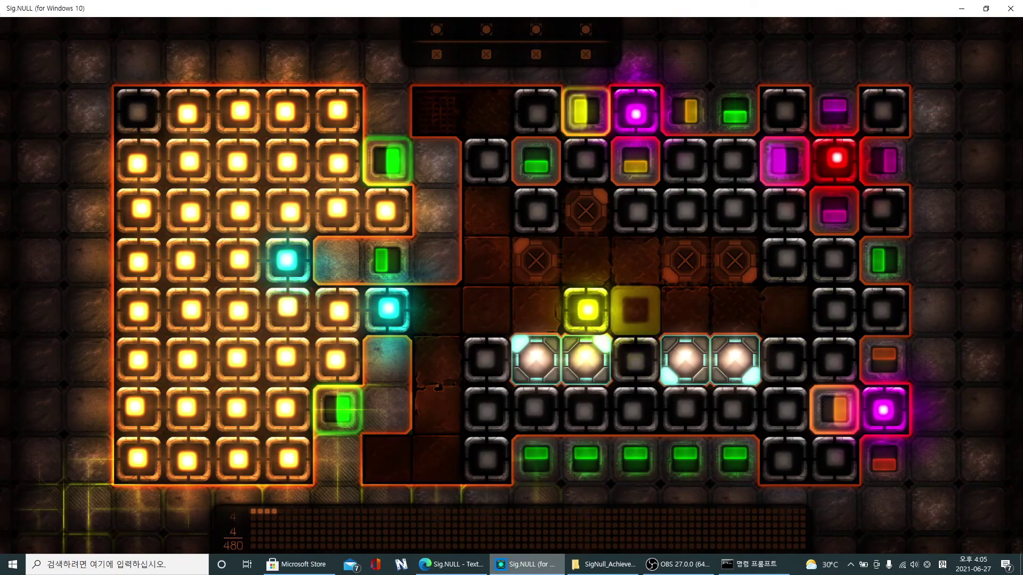
pyautogui.press('Left')
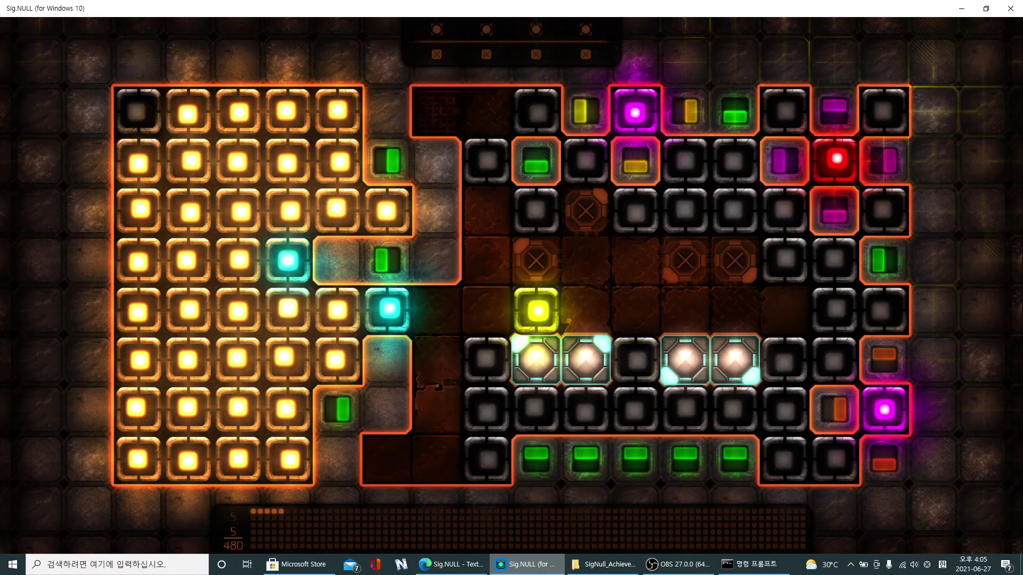
pyautogui.press('Left')
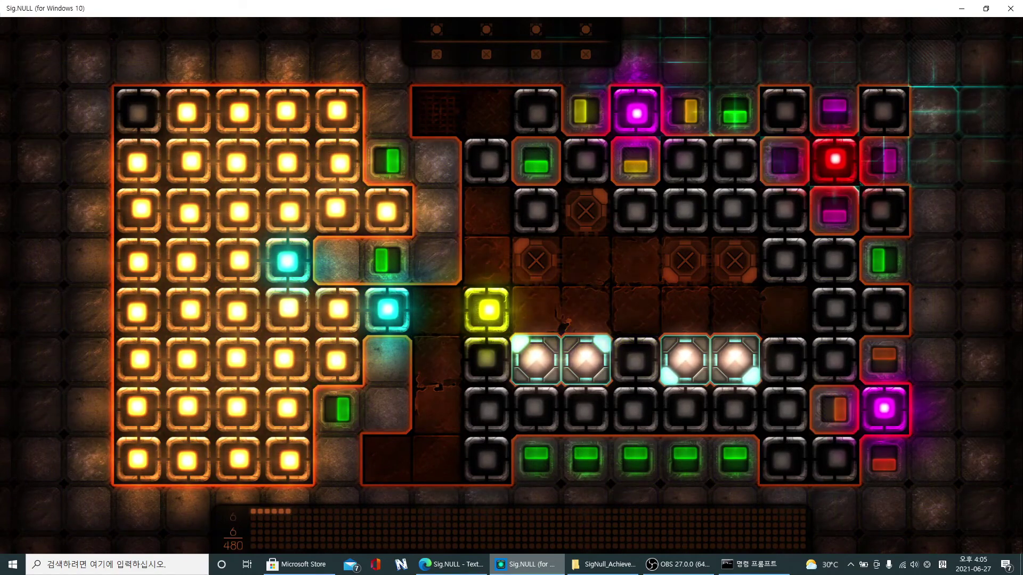
pyautogui.press('Left')
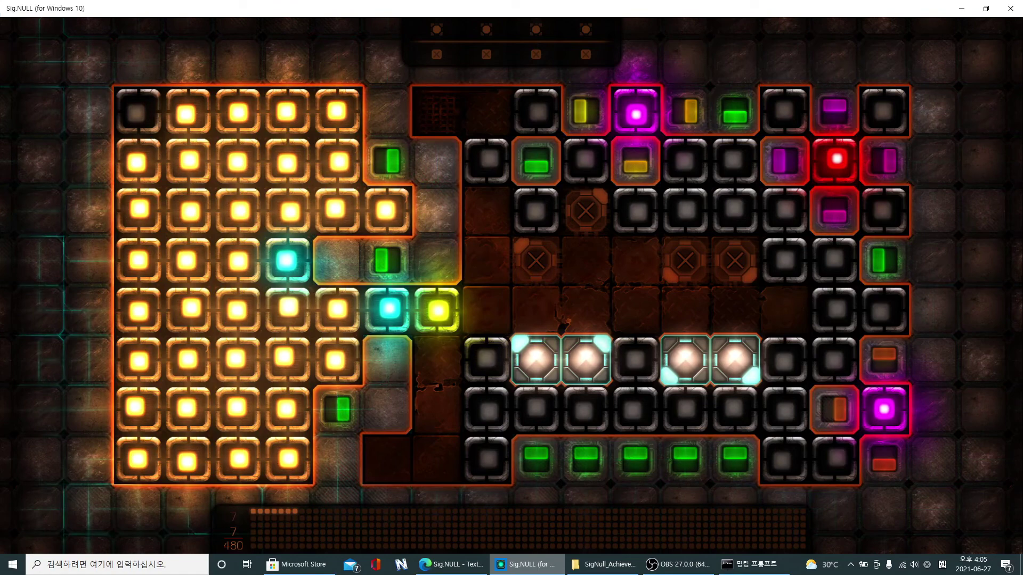
pyautogui.press('Down')
pyautogui.press('Down')
pyautogui.press('Down')
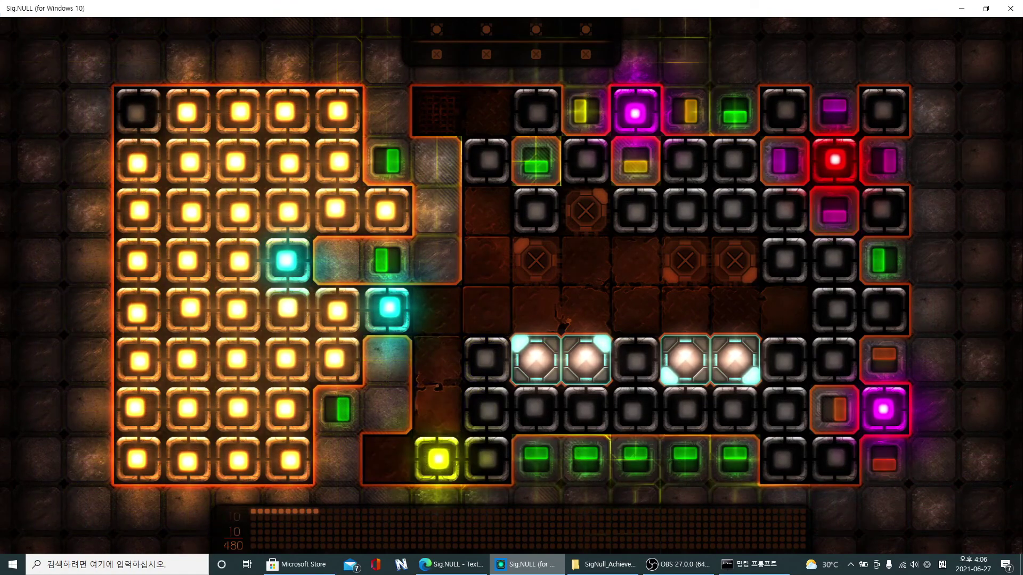
pyautogui.press('Left')
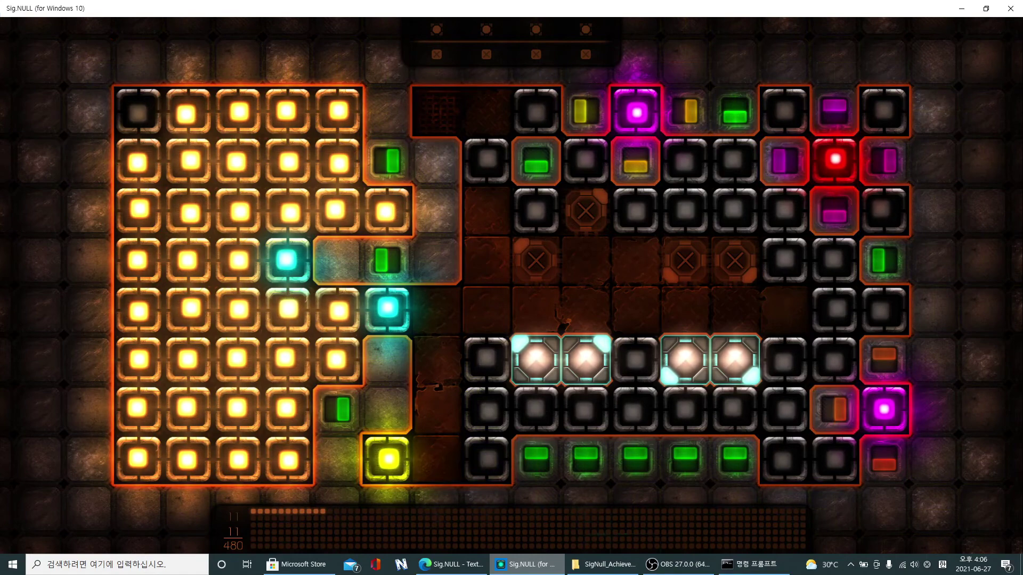
pyautogui.press('Left')
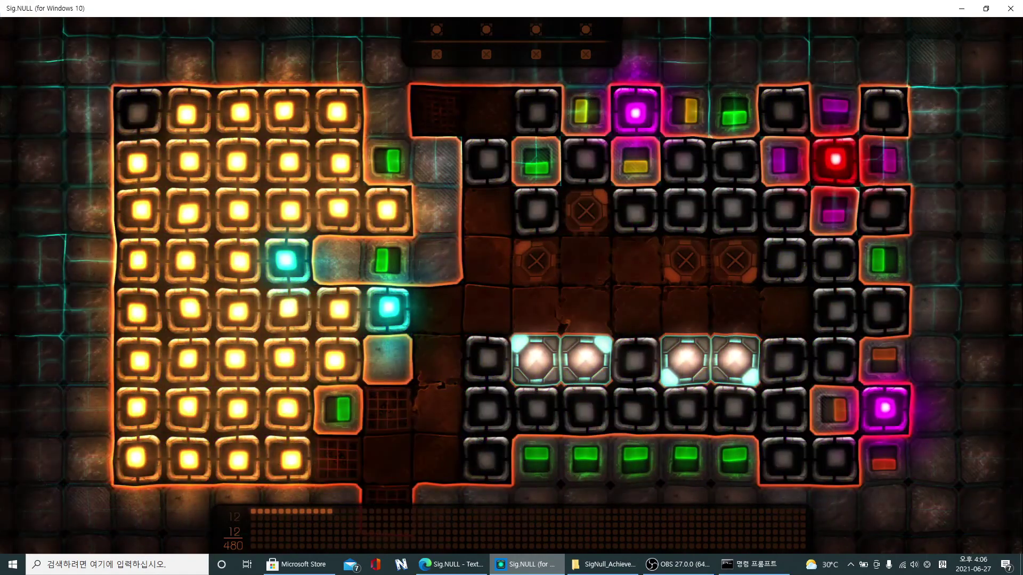
pyautogui.press('Left')
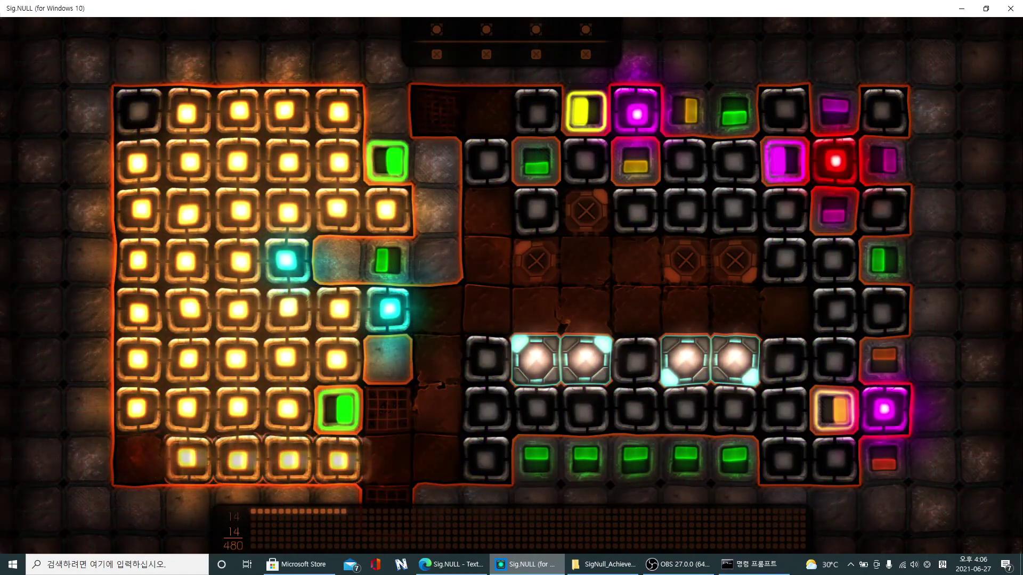
# Step: Extend the lit yellow chain to the right edge and lift the octagon crates into their slots
pyautogui.press('Right')
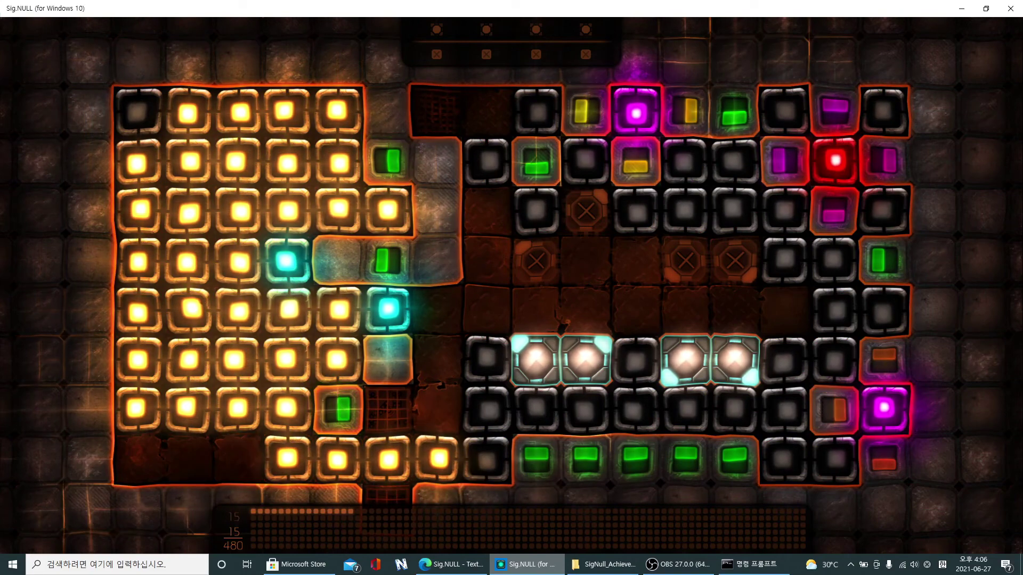
pyautogui.press('Up')
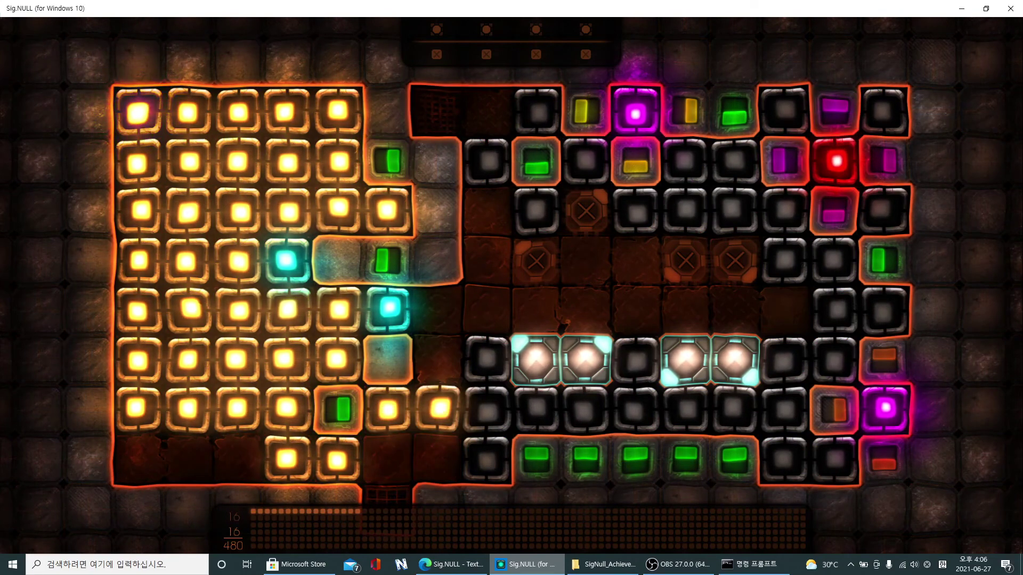
pyautogui.press('Right')
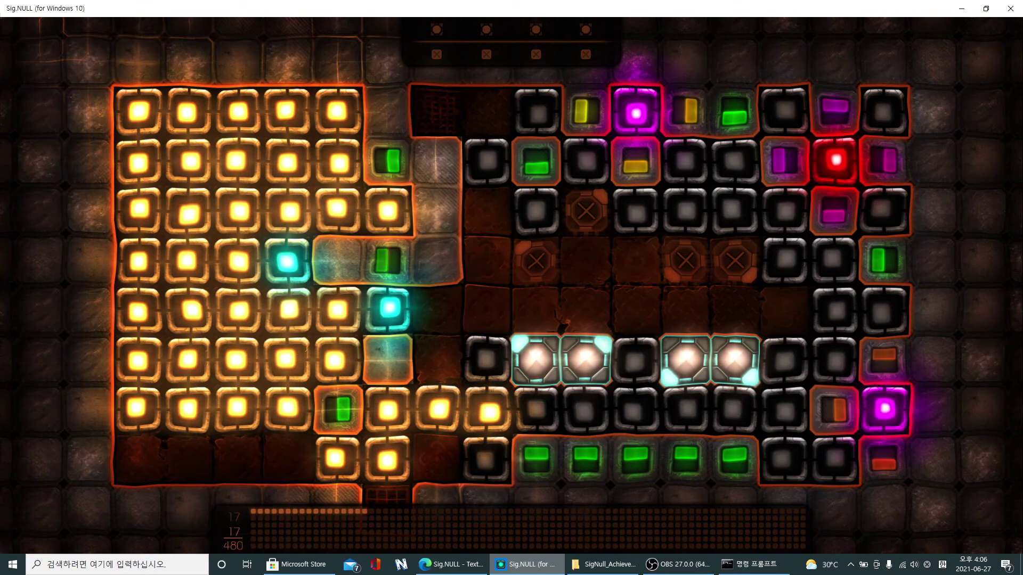
pyautogui.press('Right')
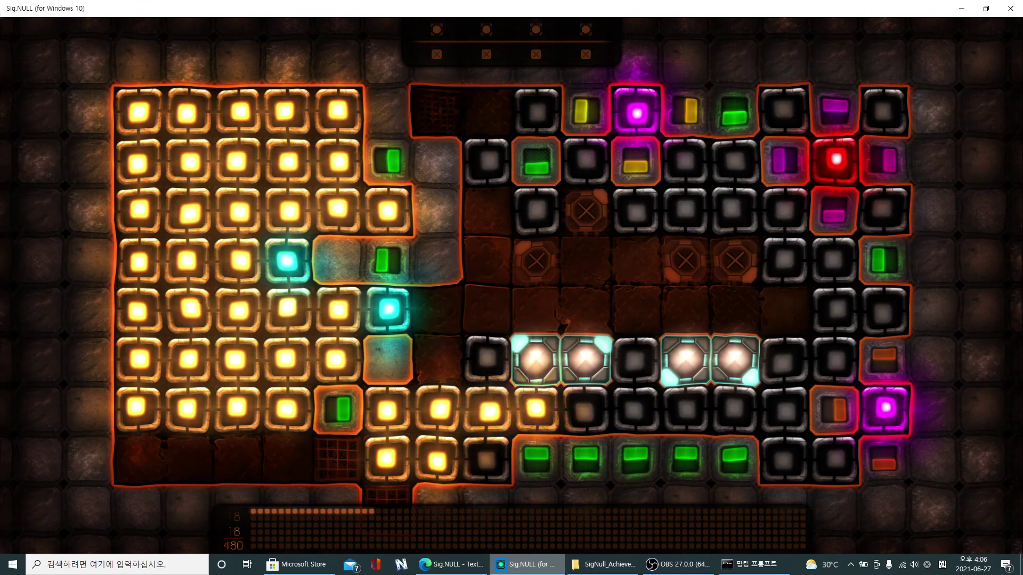
pyautogui.press('Right')
pyautogui.press('Right')
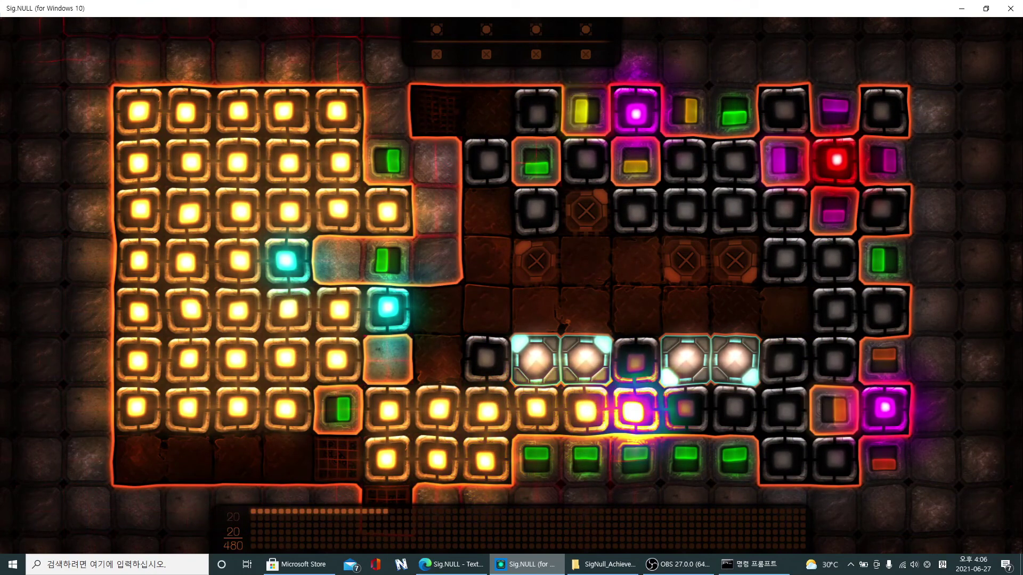
pyautogui.press('Right')
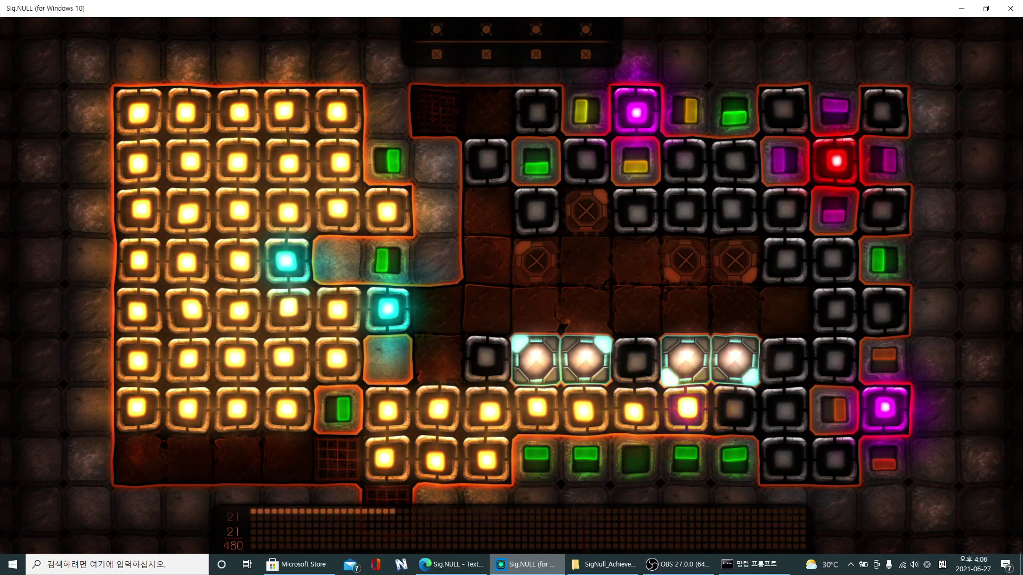
pyautogui.press('Right')
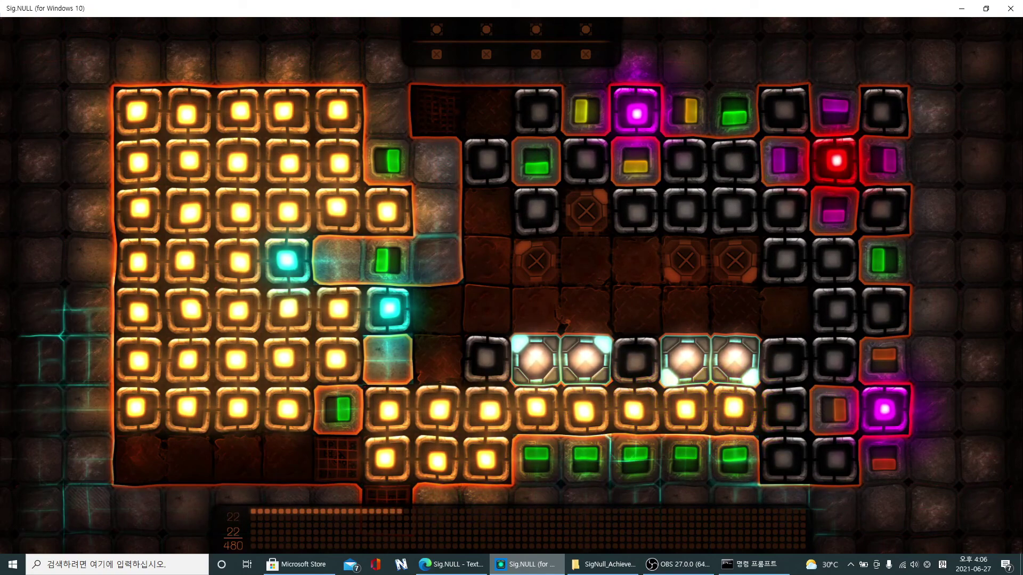
pyautogui.press('Right')
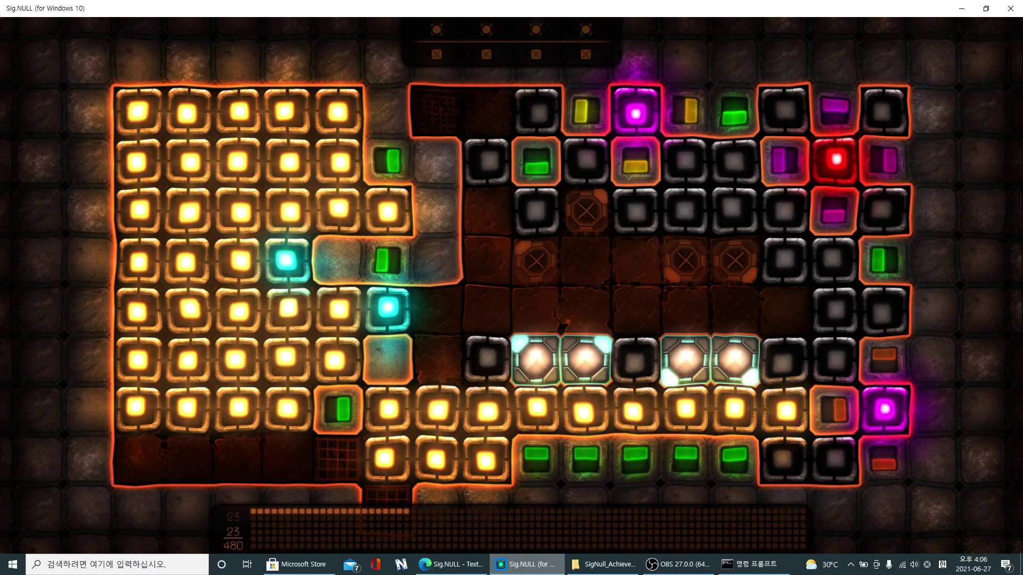
pyautogui.press('Up')
pyautogui.press('Up')
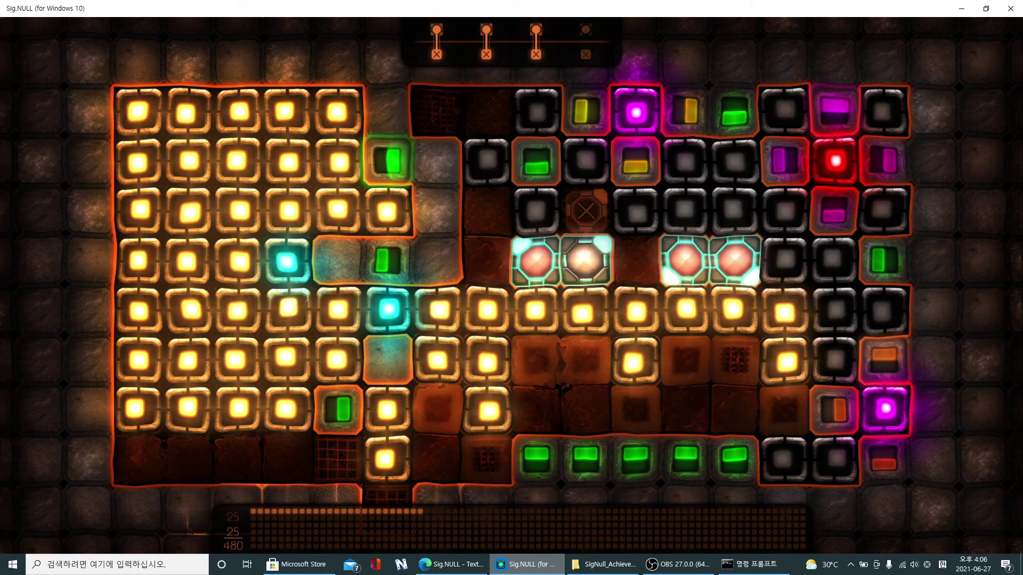
pyautogui.press('Up')
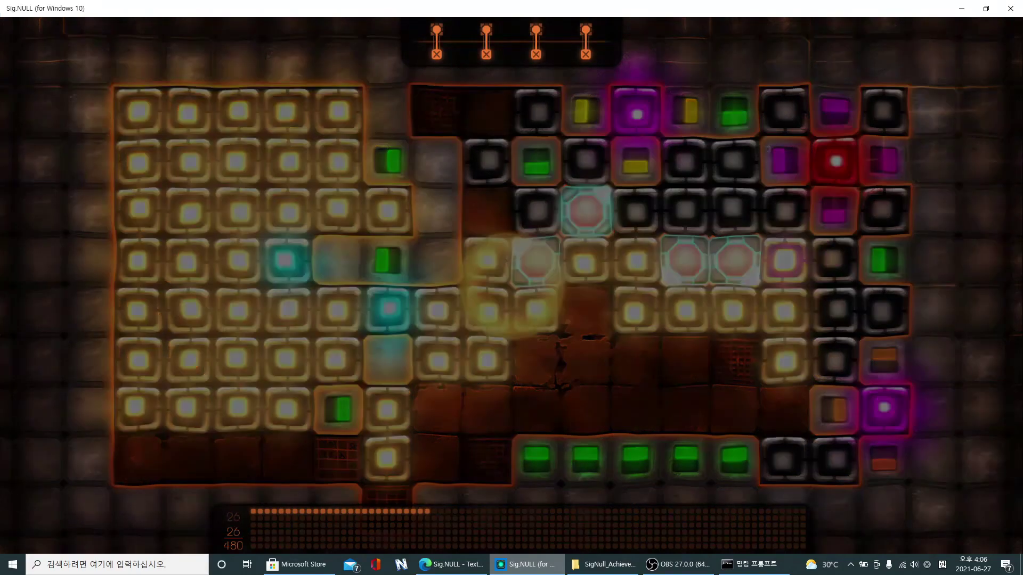